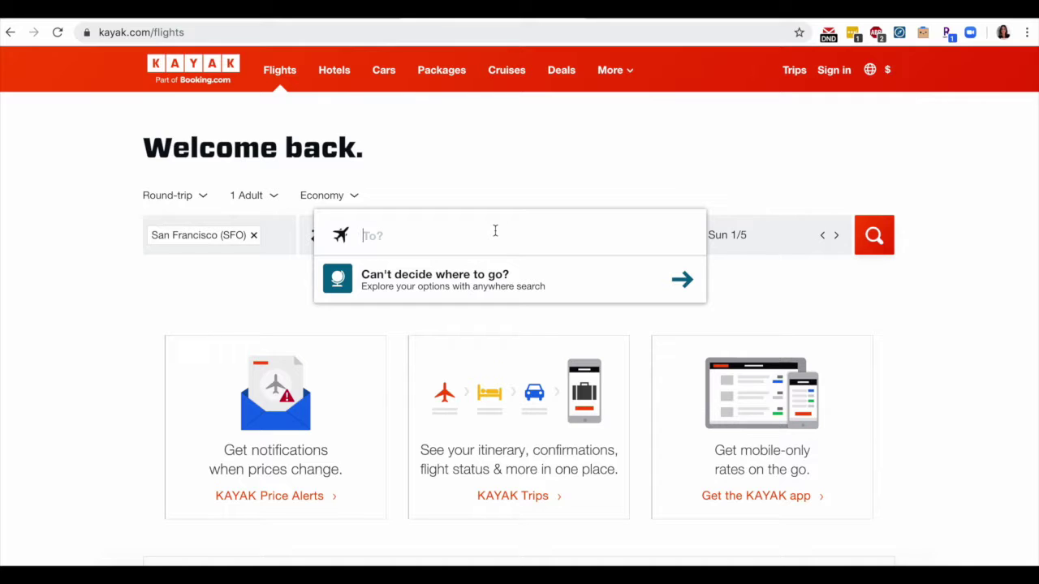
- Set the Kayak destination to New York JFK for the SFO round trip
type("jfk")
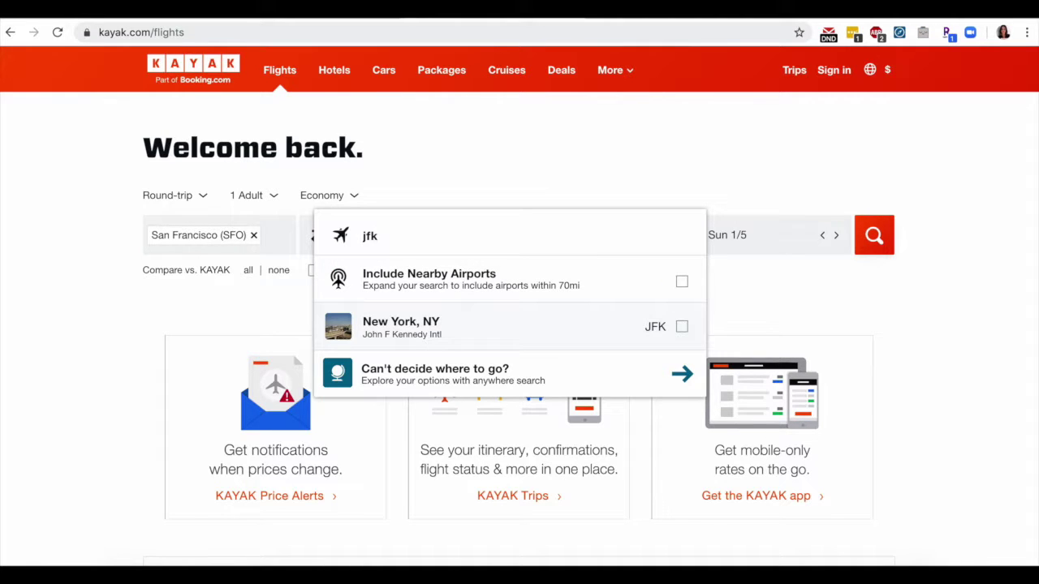
left_click(500, 341)
- Run the SFO–JFK search and review the Cheapest $646, Best $712 and Quickest $758 results
left_click(876, 249)
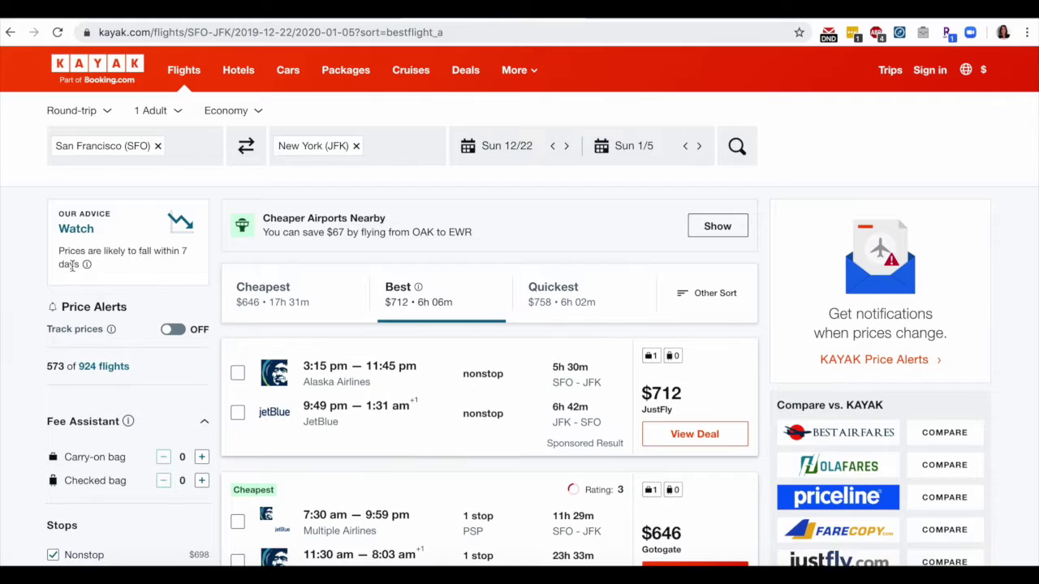
scroll(869, 174, "up", 1)
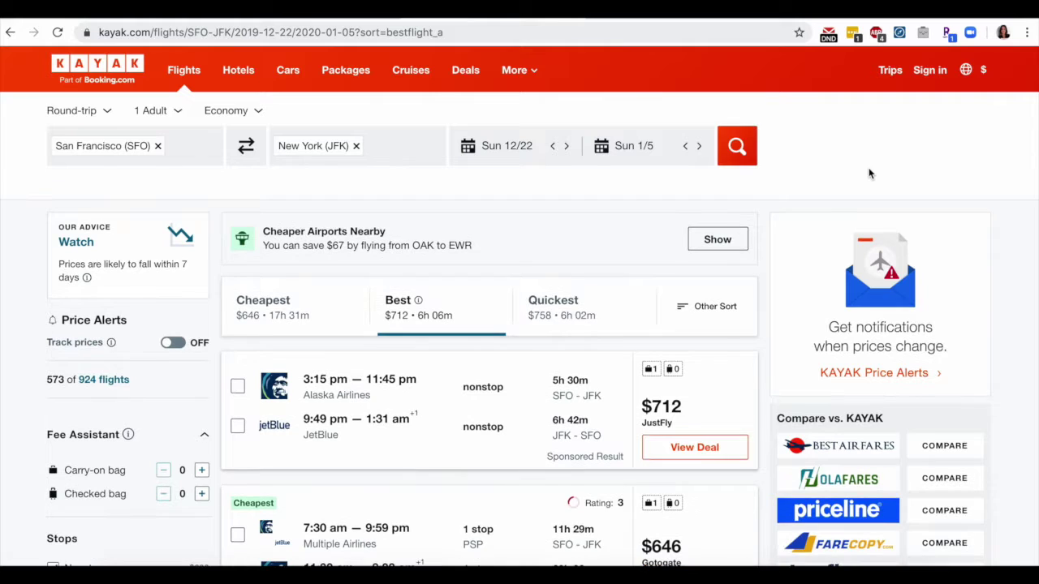
- Open Kayak's date calendar, close it, then reopen it to view price-coloured dates around 12/22–1/5
left_click(507, 146)
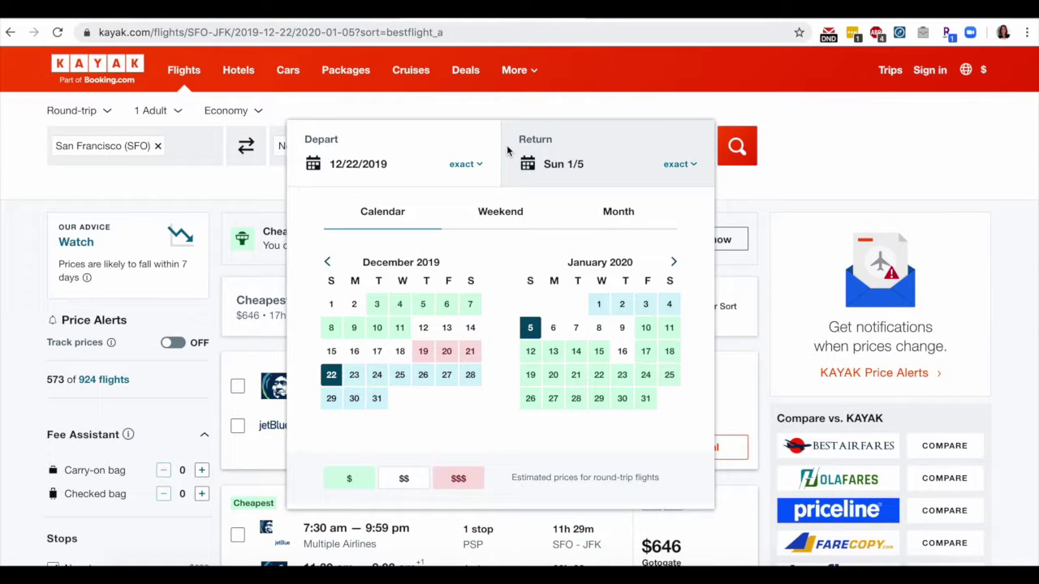
left_click(491, 138)
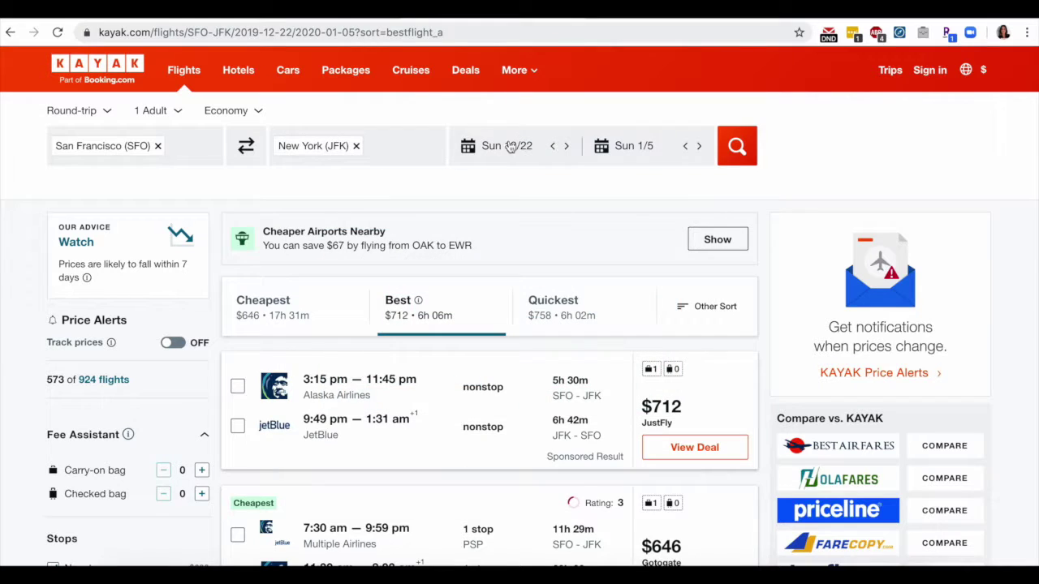
left_click(515, 155)
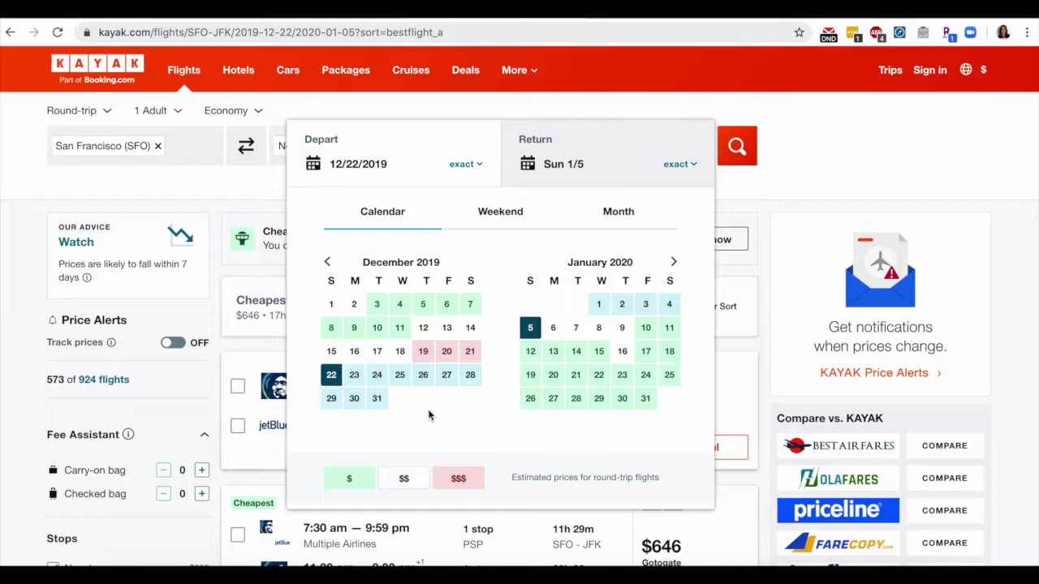
- Search the web for 'google flights' and open the Google Flights site
left_click(379, 39)
type("google flights")
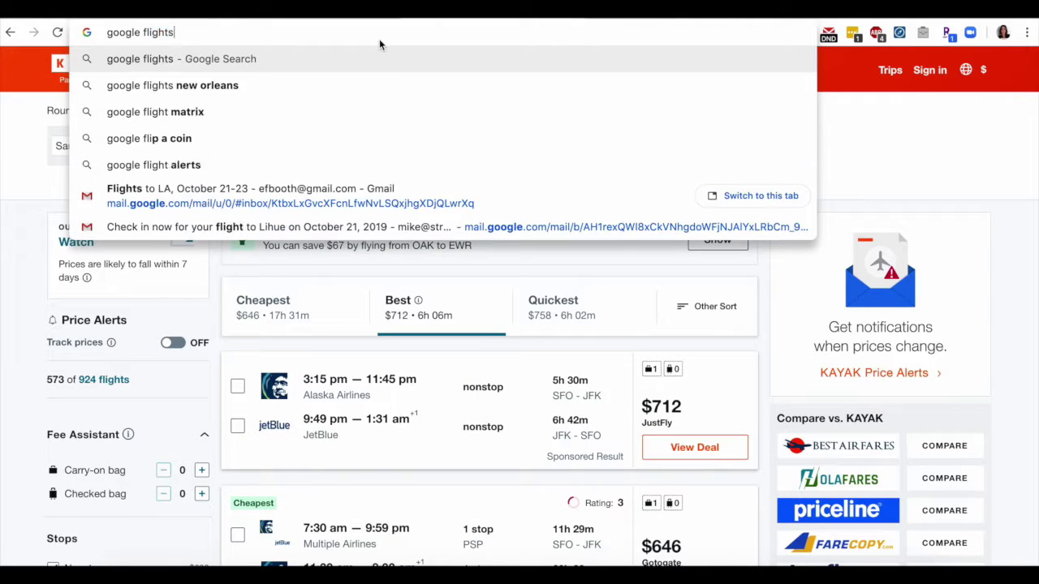
key("Return")
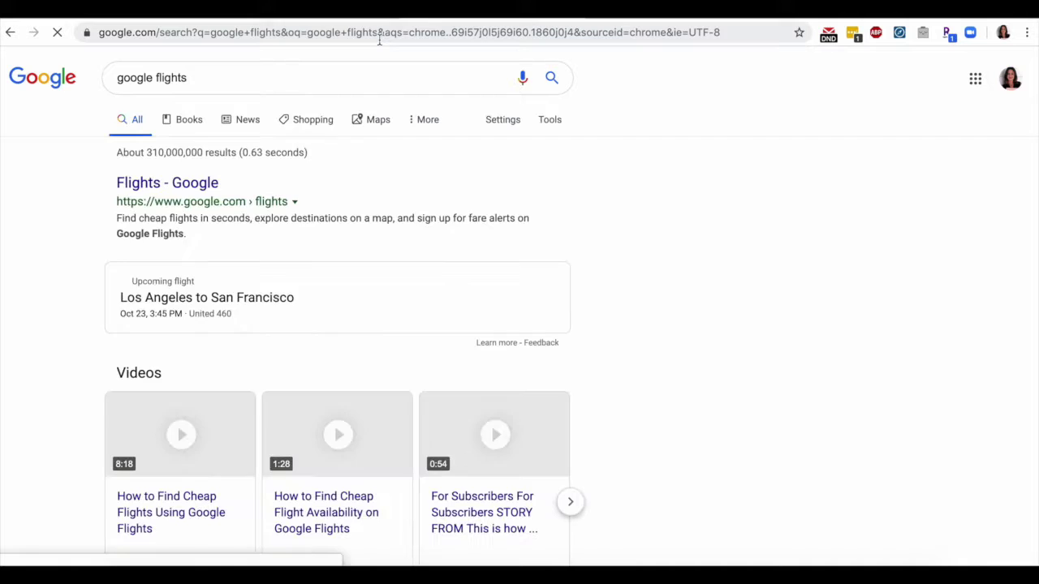
left_click(198, 186)
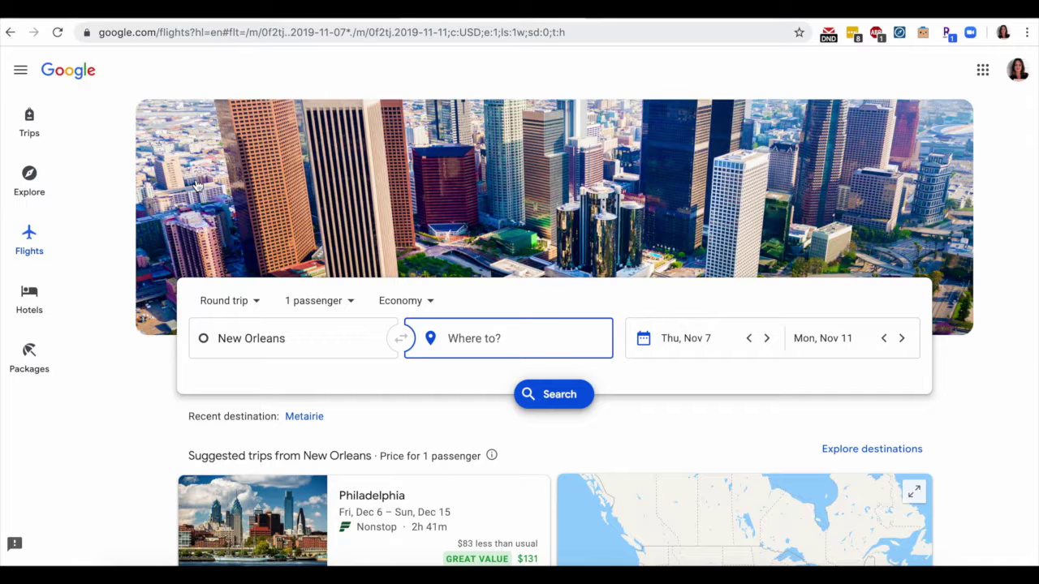
- Set the destination to New York JFK for the round trip from New Orleans
scroll(352, 237, "down", 1)
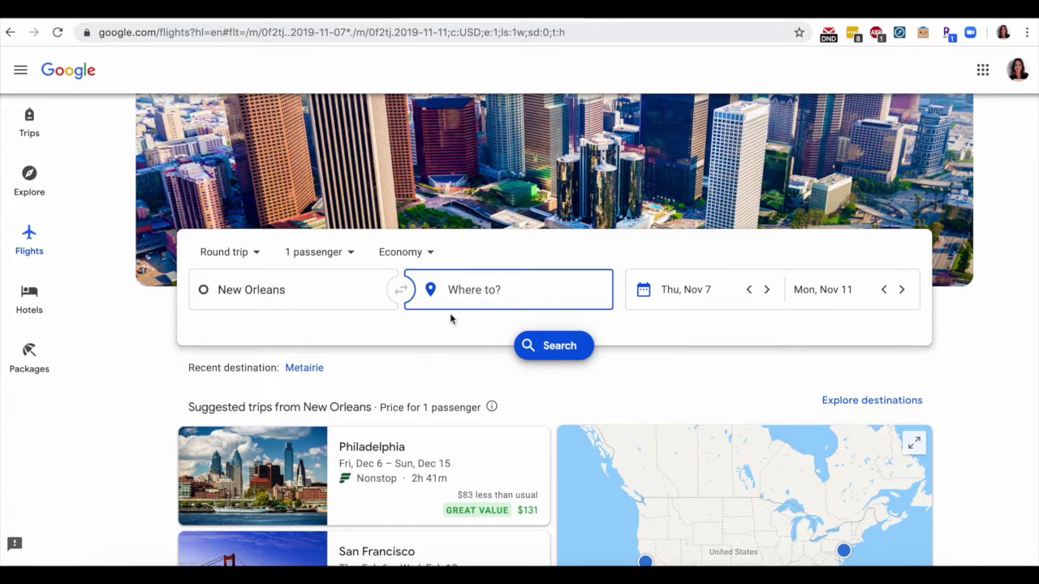
left_click(483, 288)
type("jfk")
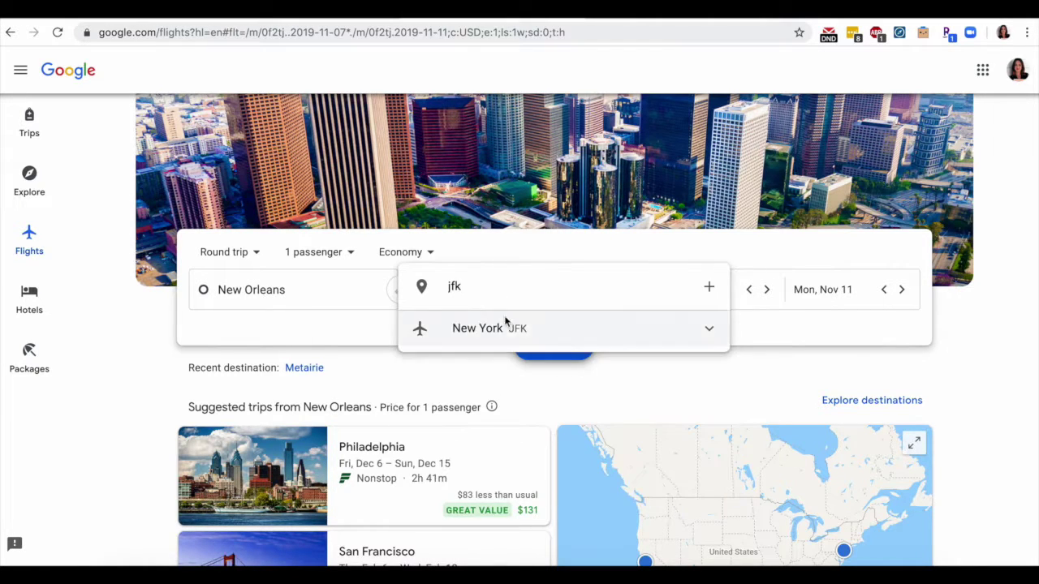
left_click(506, 325)
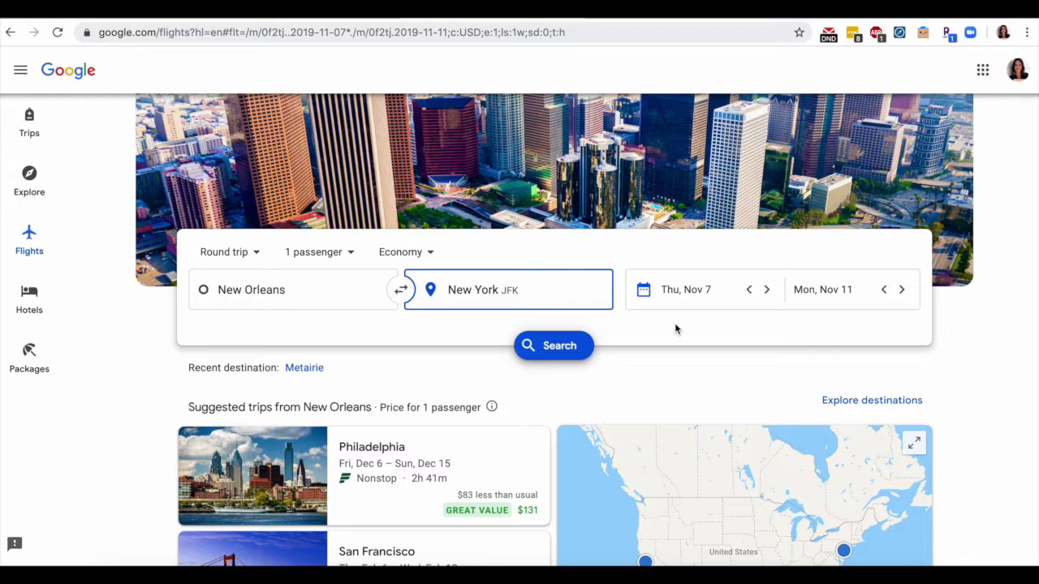
- Check the cabin, passenger and trip-type menus, keeping Economy, 1 passenger and Round trip
left_click(431, 255)
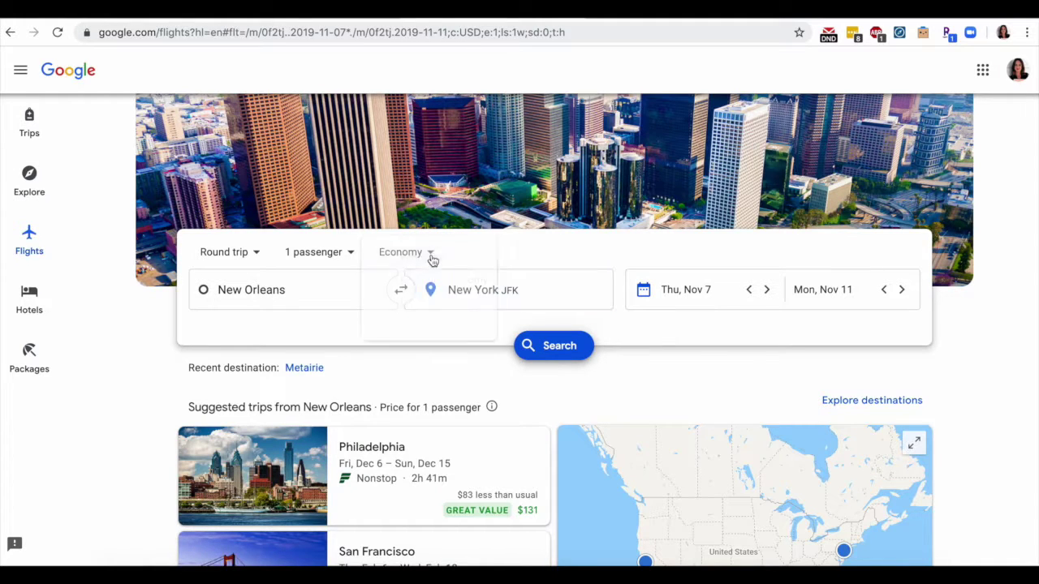
left_click(359, 264)
left_click(350, 253)
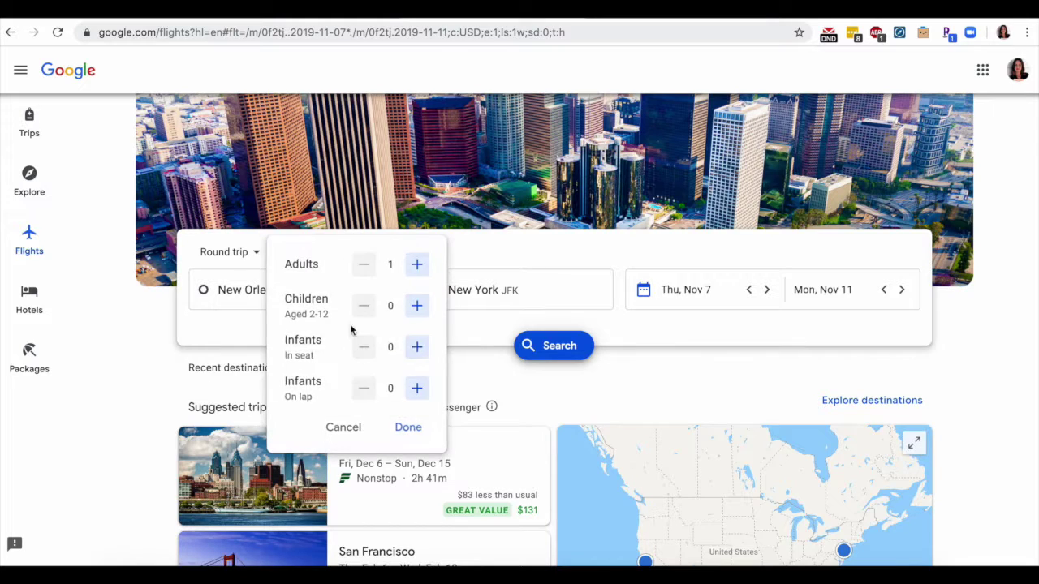
left_click(258, 256)
left_click(258, 255)
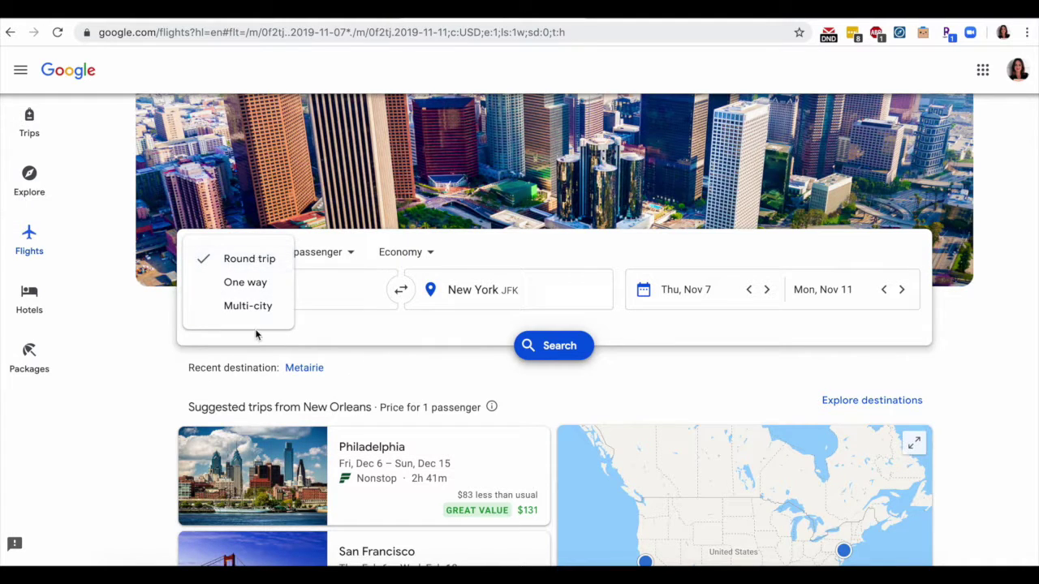
left_click(510, 262)
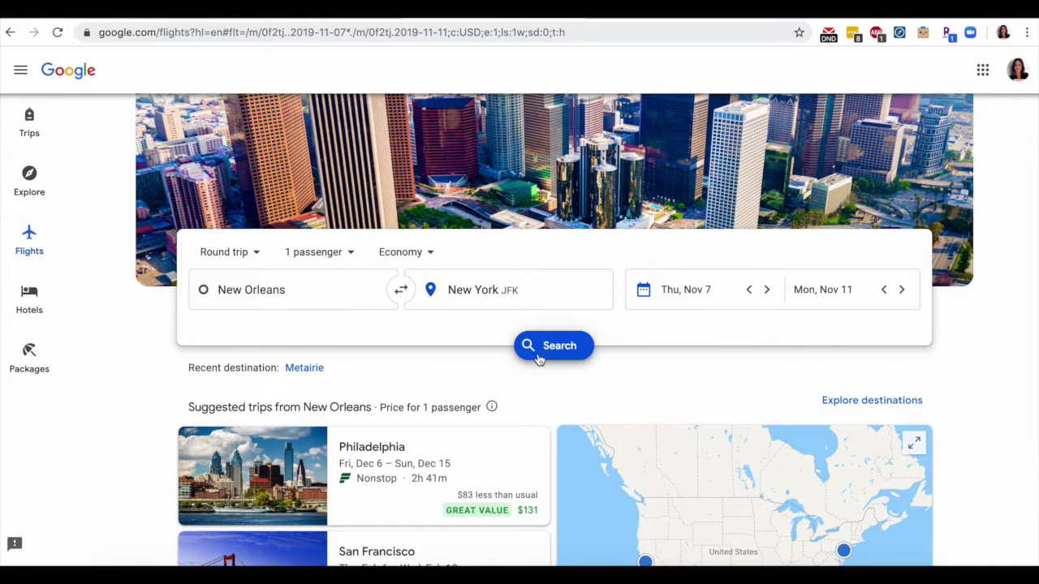
left_click(581, 354)
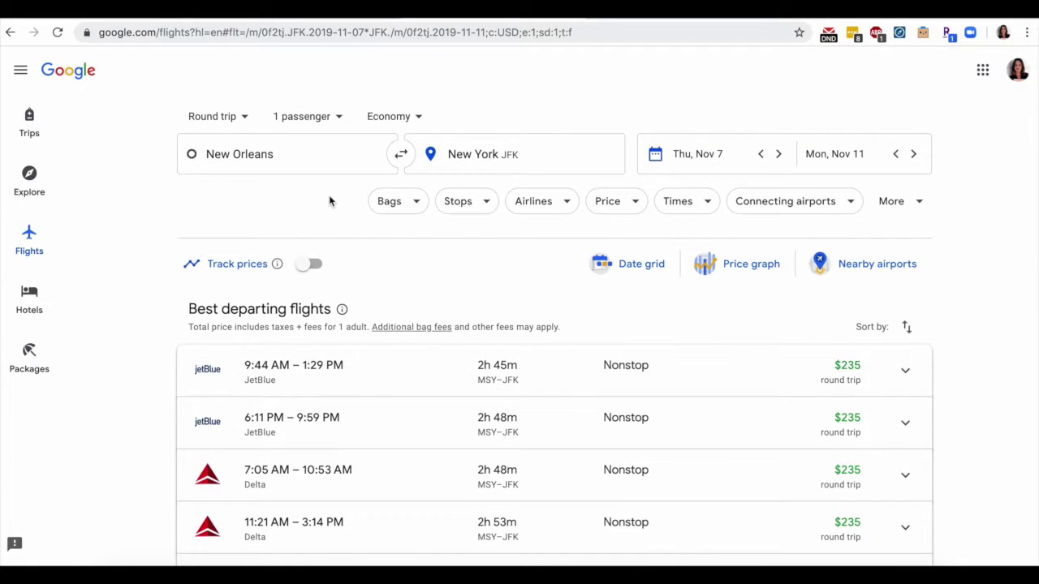
left_click(491, 205)
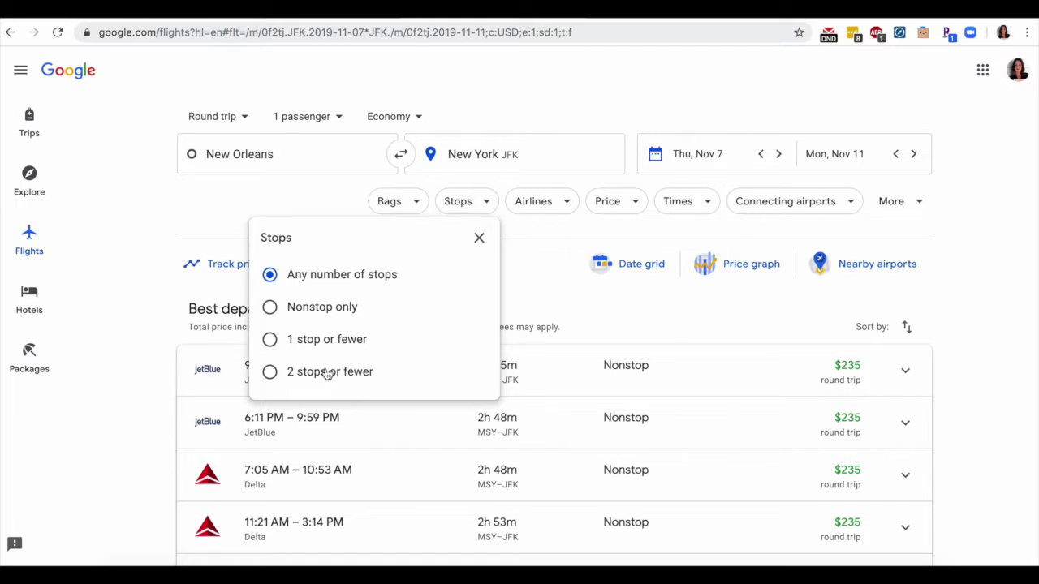
left_click(568, 205)
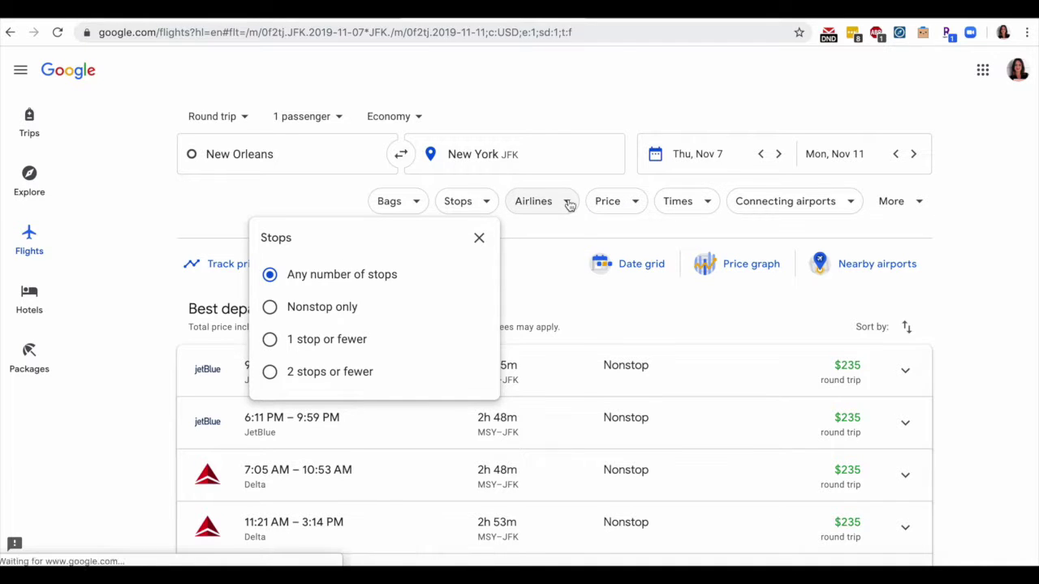
scroll(401, 447, "down", 3)
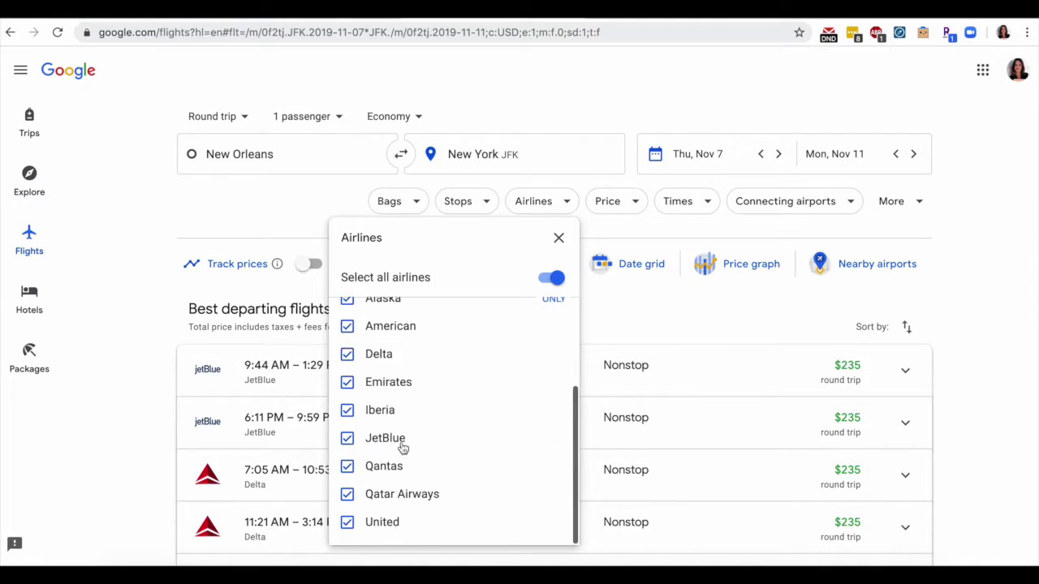
scroll(401, 448, "up", 3)
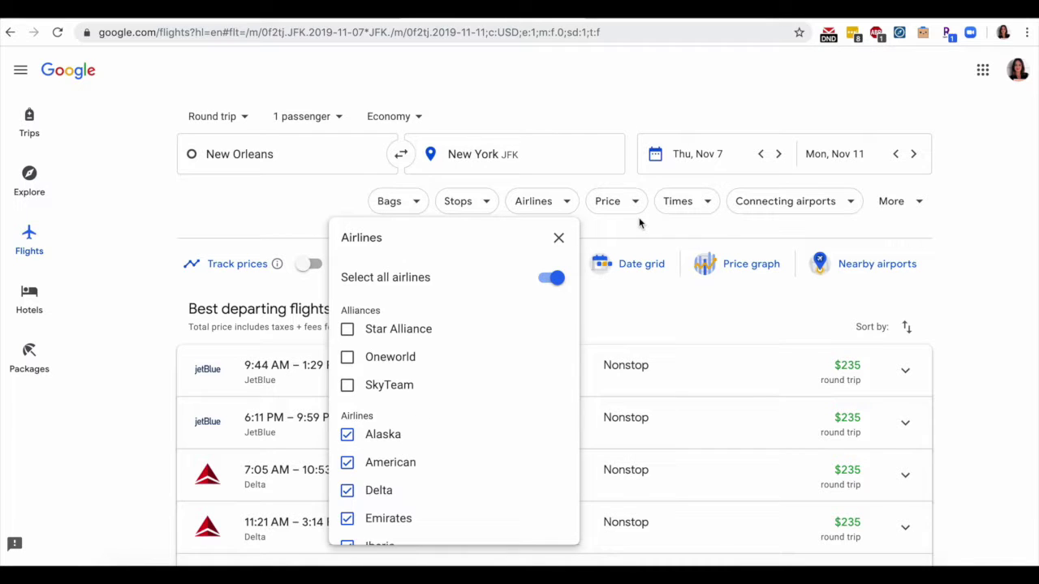
left_click(711, 207)
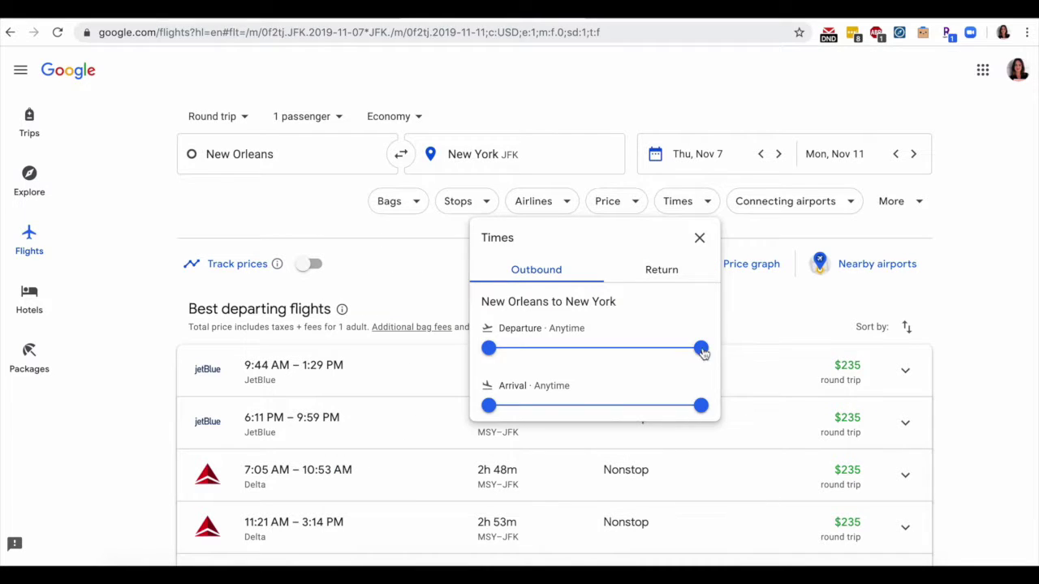
mouse_move(703, 352)
left_mouse_down()
mouse_move(540, 357)
mouse_move(704, 349)
left_mouse_up()
left_click(991, 239)
left_click(845, 202)
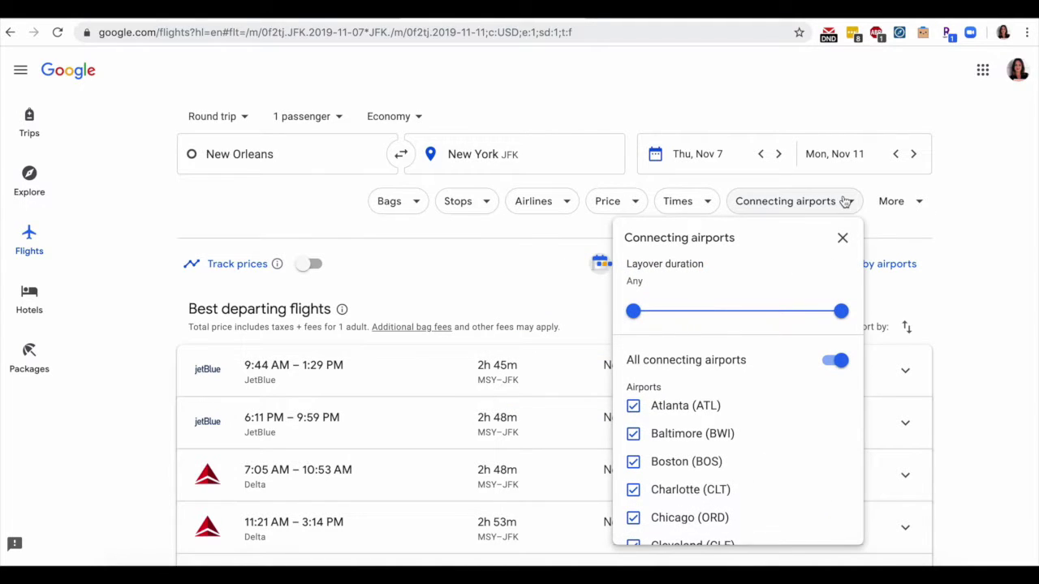
scroll(746, 491, "down", 3)
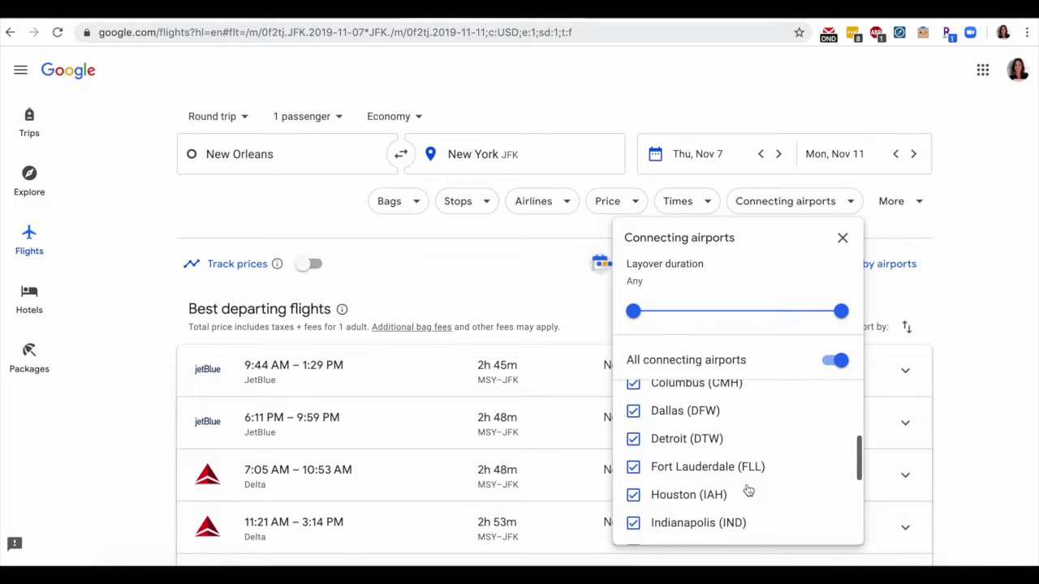
mouse_move(748, 491)
scroll(674, 497, "up", 3)
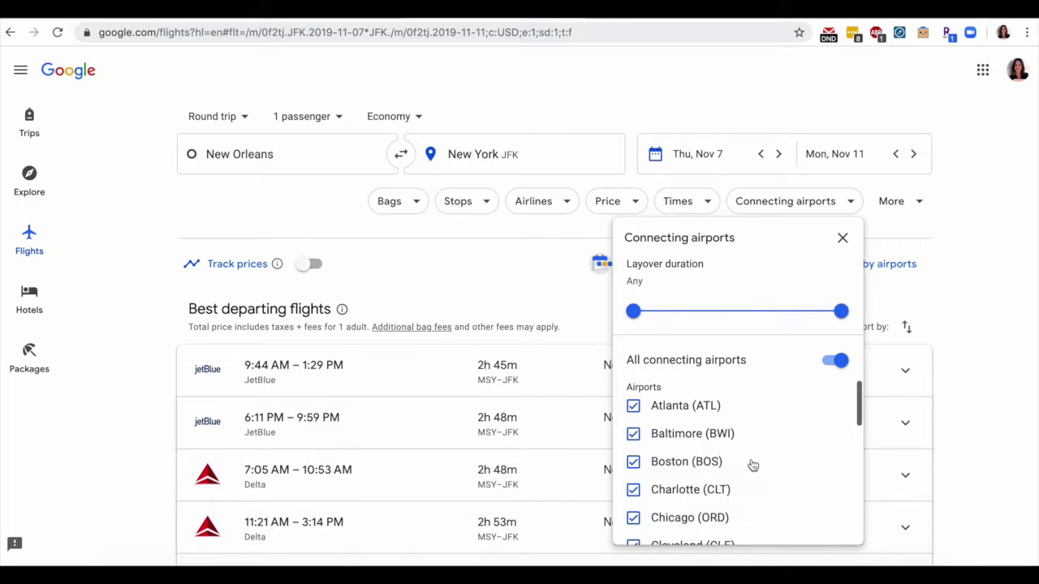
left_click(988, 362)
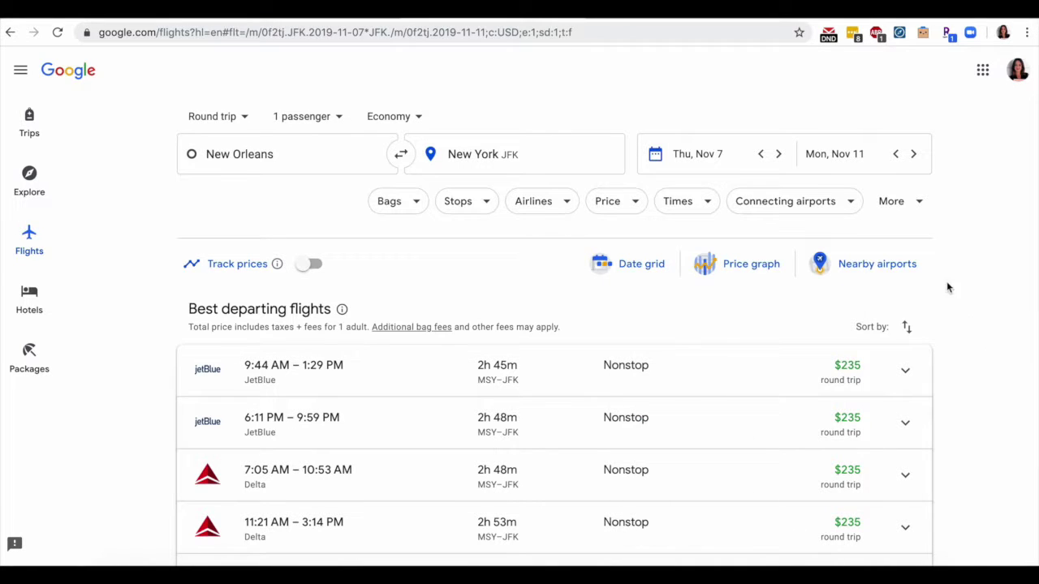
left_click(919, 212)
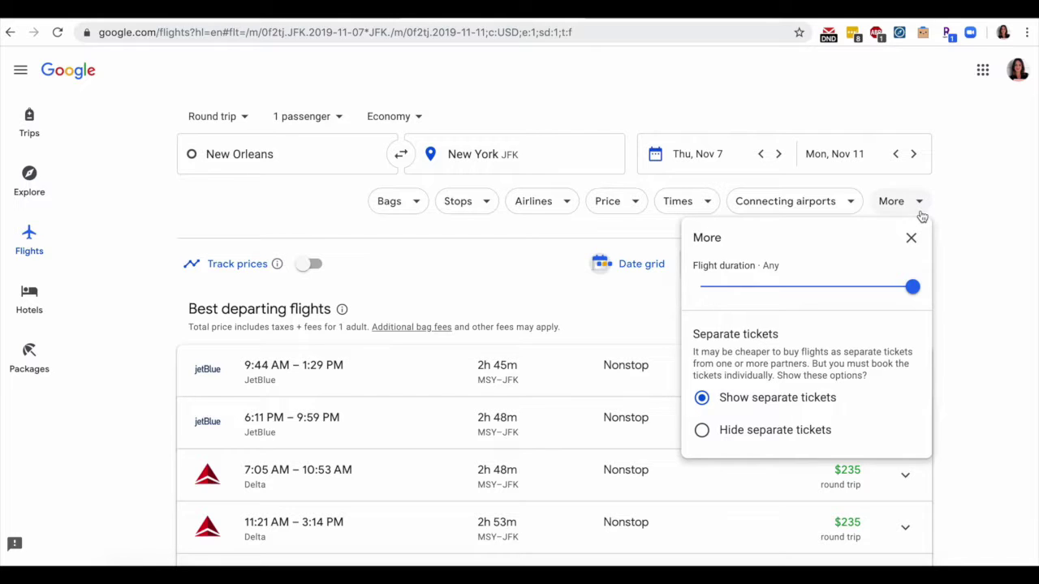
- Close the extra filters and turn on price tracking for the $235 JetBlue round trip
left_click(980, 265)
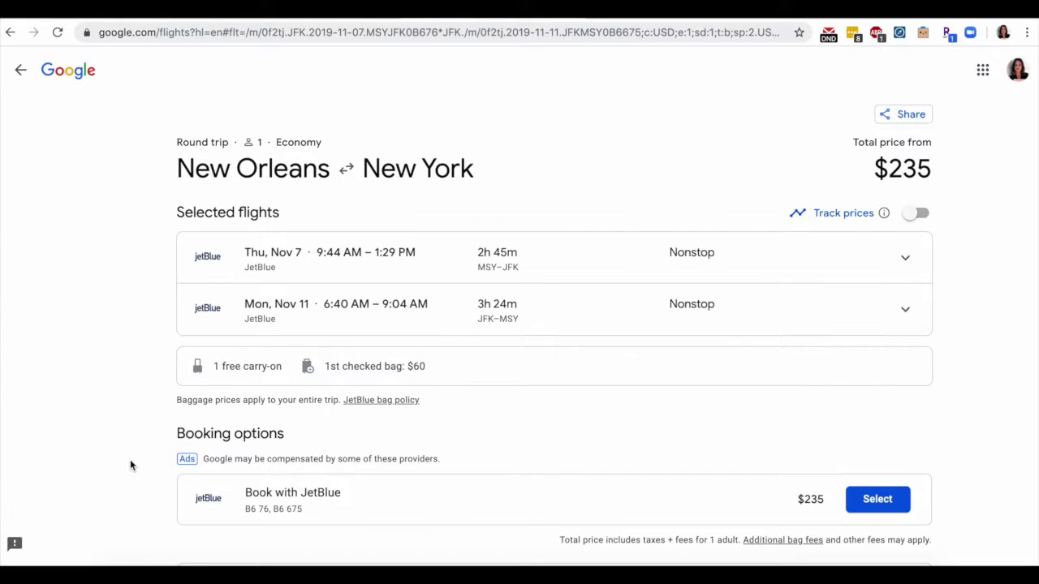
left_click(911, 217)
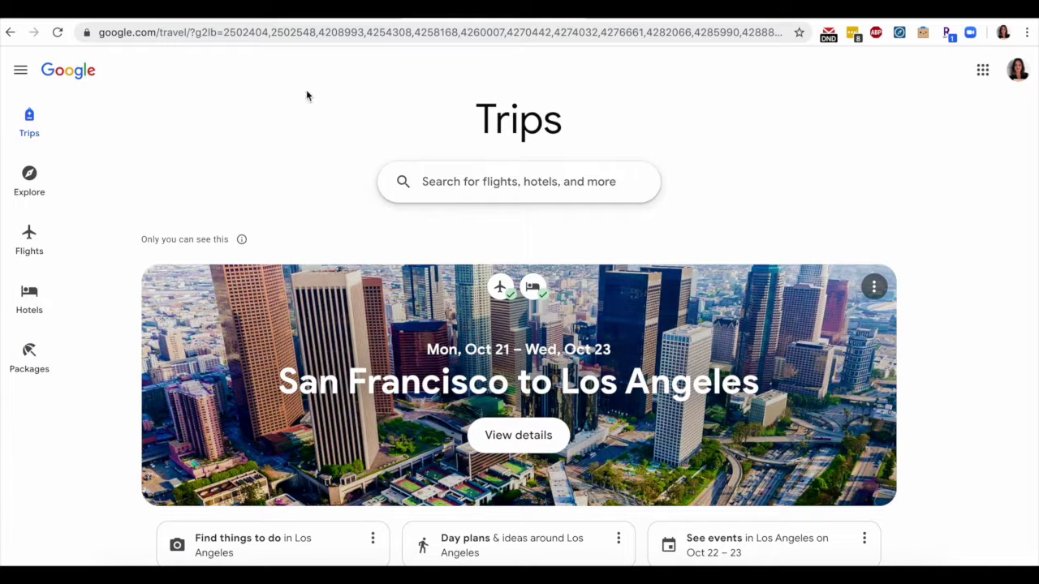
- Go to Tracked flight prices and remove the JetBlue New Orleans–New York trip
left_click(284, 33)
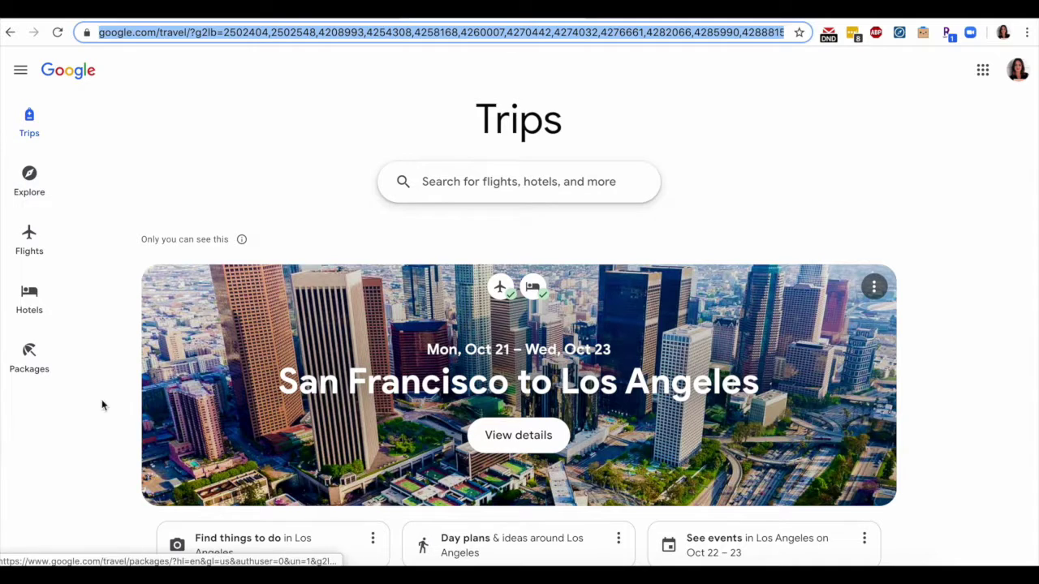
left_click(18, 73)
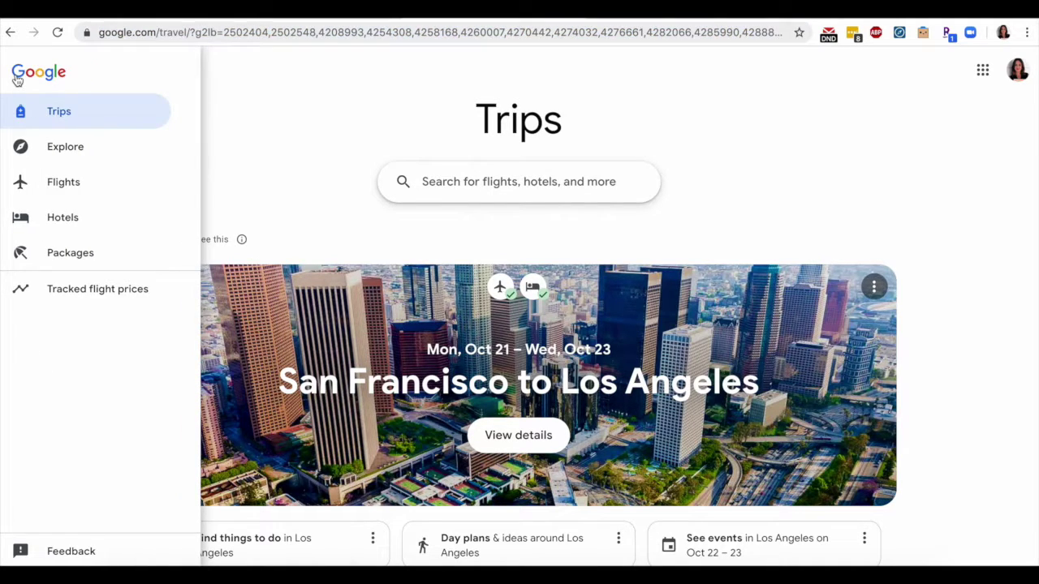
left_click(98, 302)
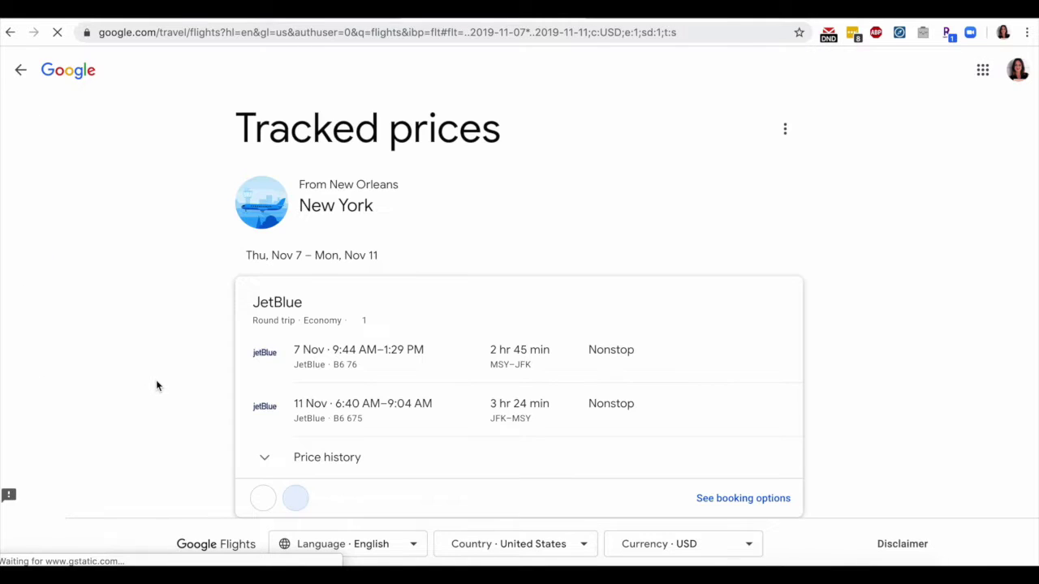
scroll(171, 335, "down", 1)
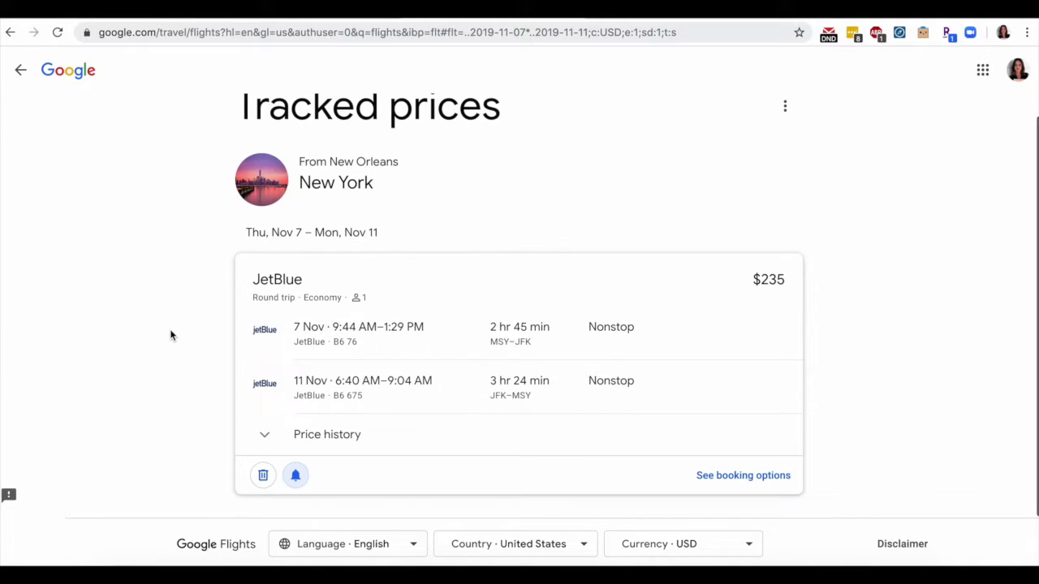
left_click(262, 479)
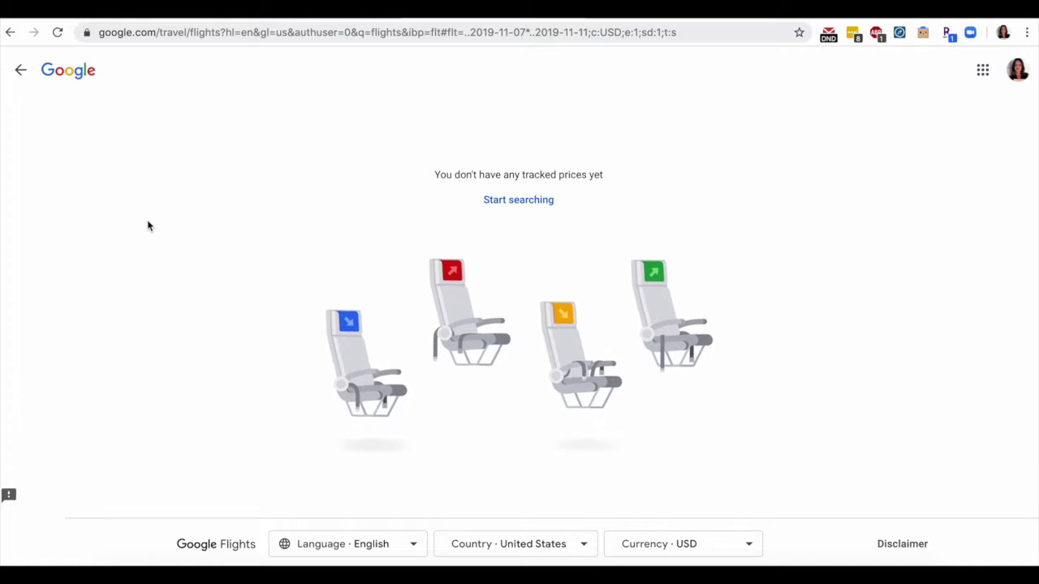
- Search the web for 'momondo' and open the momondo flight search site
left_click(333, 31)
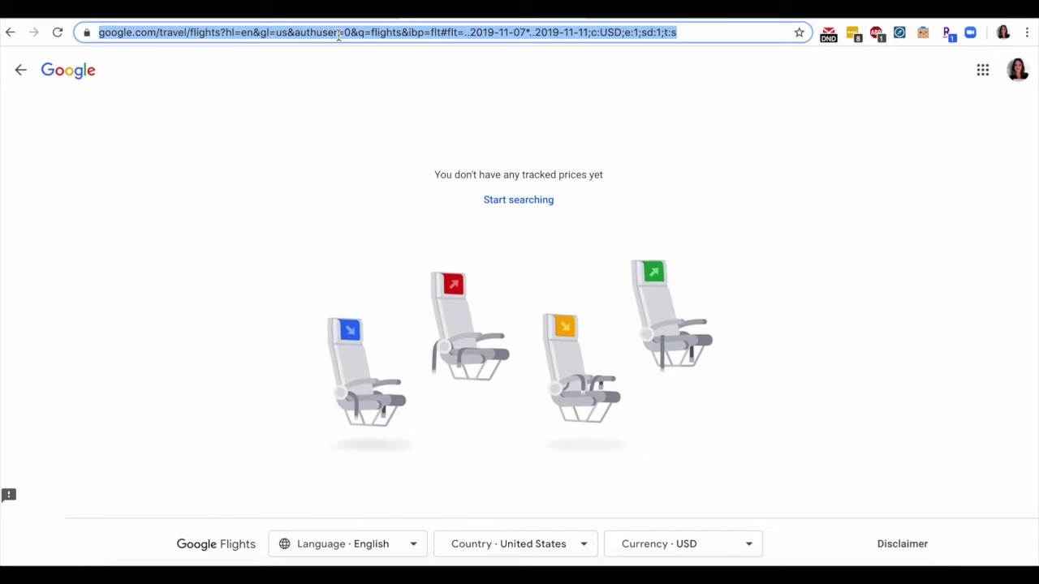
type("momondo")
key("Return")
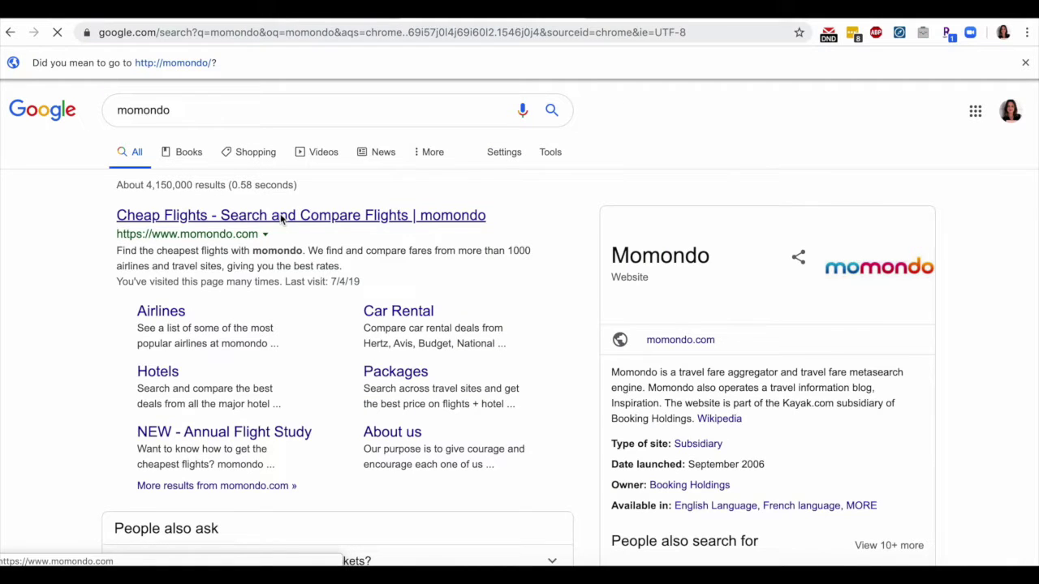
left_click(281, 215)
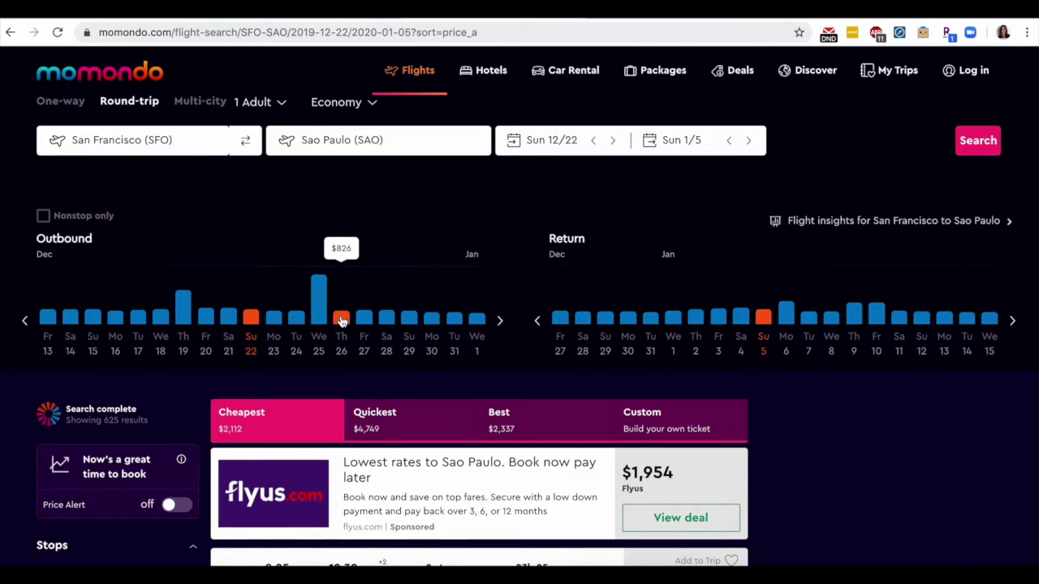
- Review the San Francisco–Sao Paulo price bars and results, cheapest at $2,112
scroll(341, 322, "down", 3)
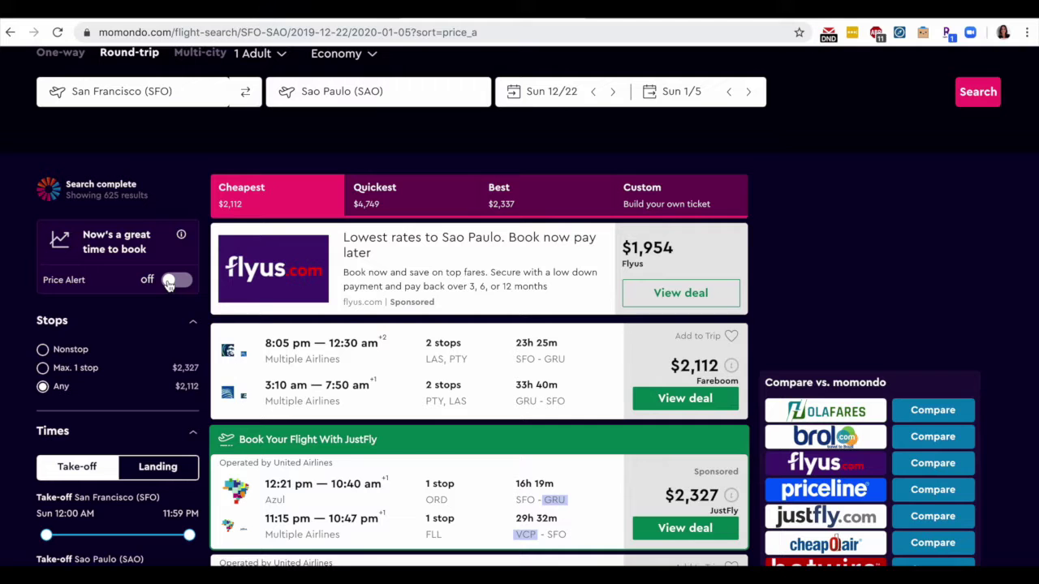
scroll(487, 300, "down", 1)
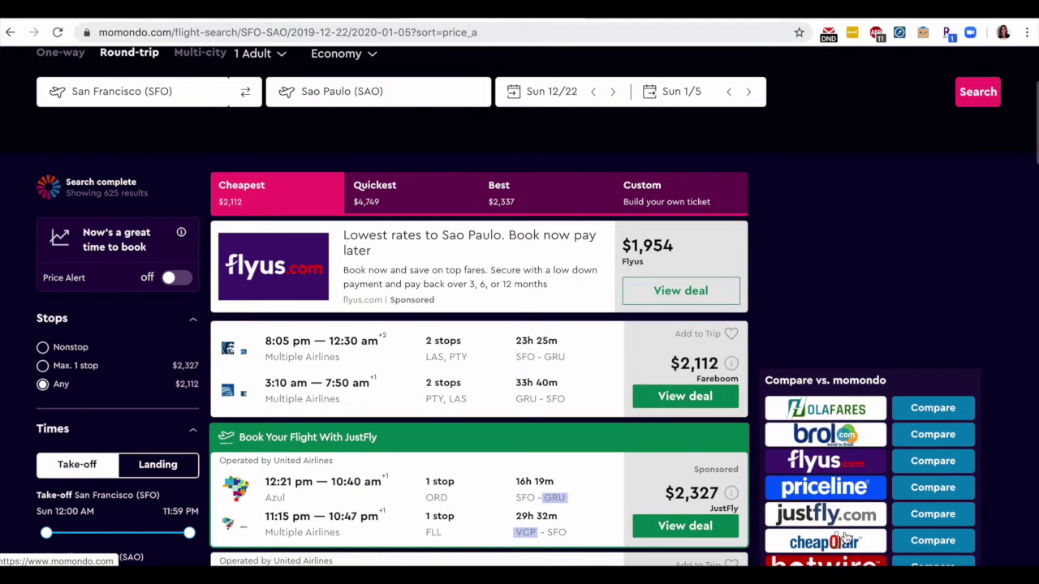
scroll(846, 311, "up", 5)
- Search the web for 'google ita'
left_click(454, 33)
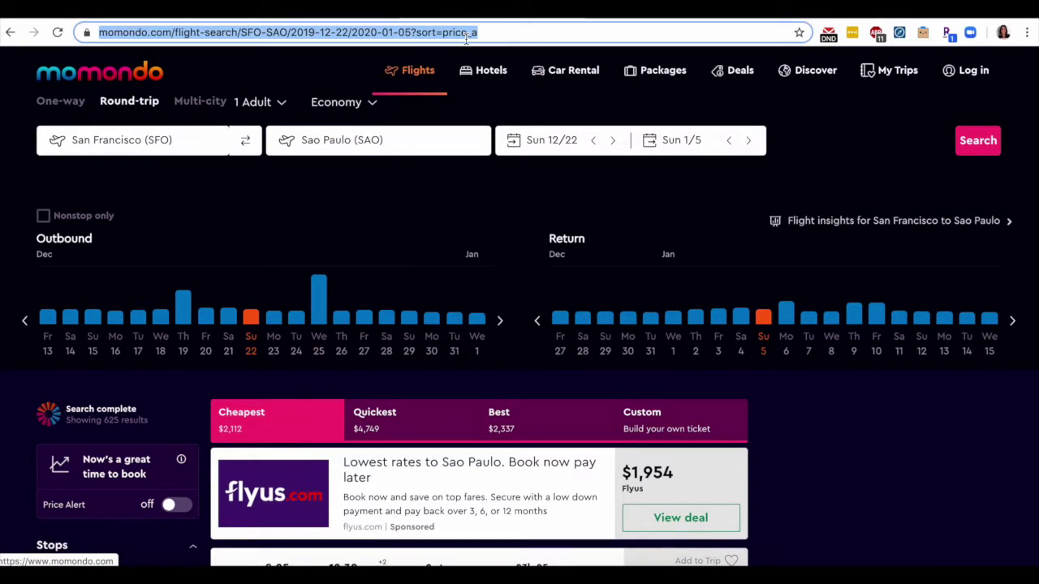
type("google ita")
key("Return")
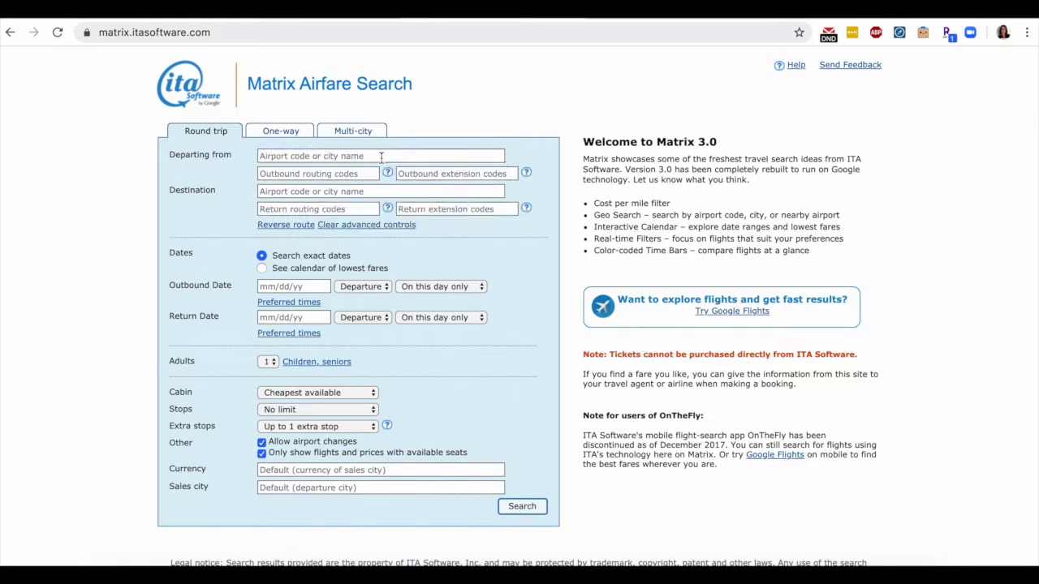
- Set Departing from to San Francisco International (SFO) and open the outbound routing-code help
left_click(381, 155)
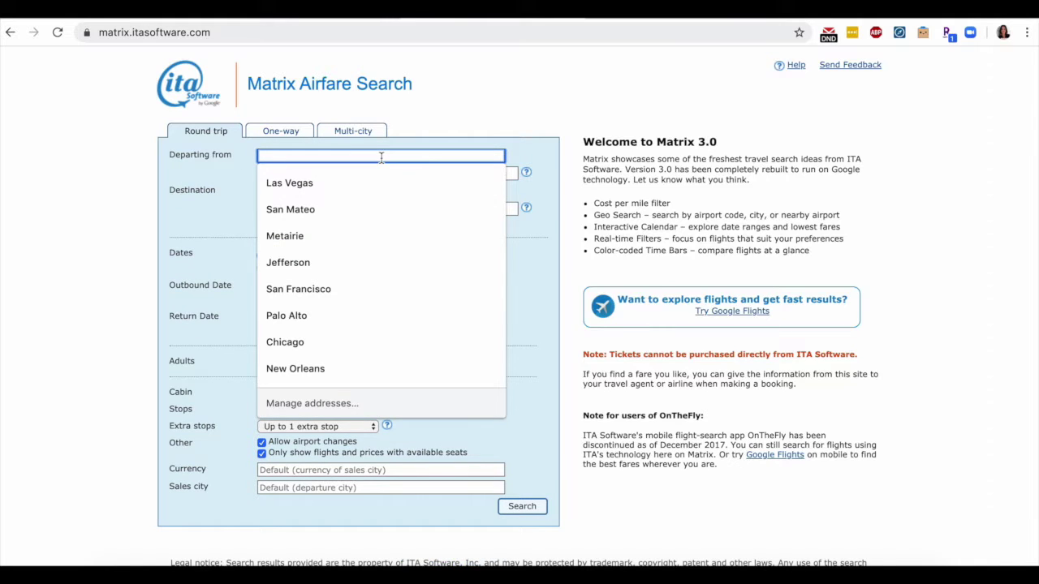
type("sfo")
left_click(405, 169)
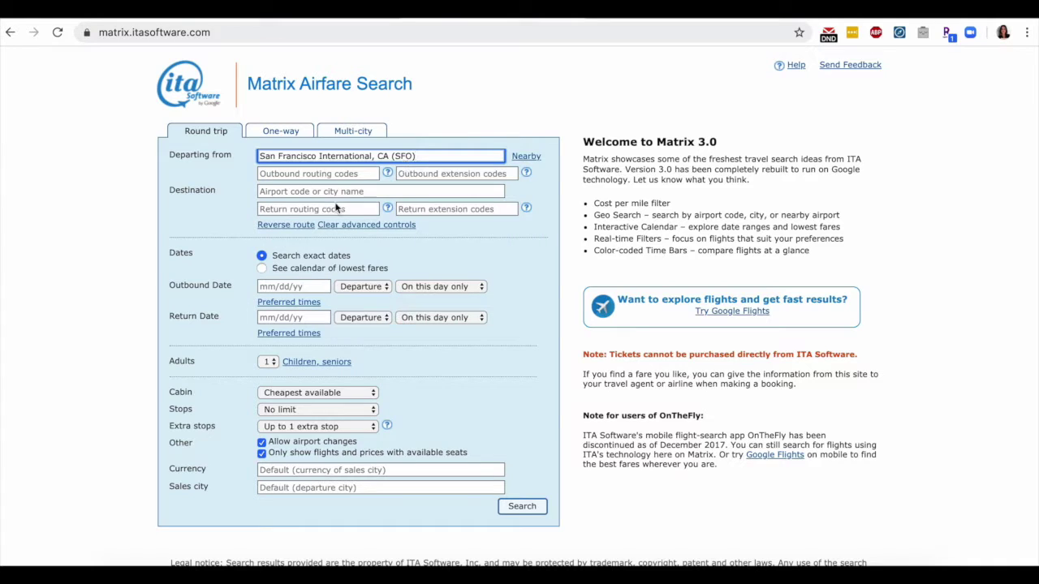
left_click(341, 175)
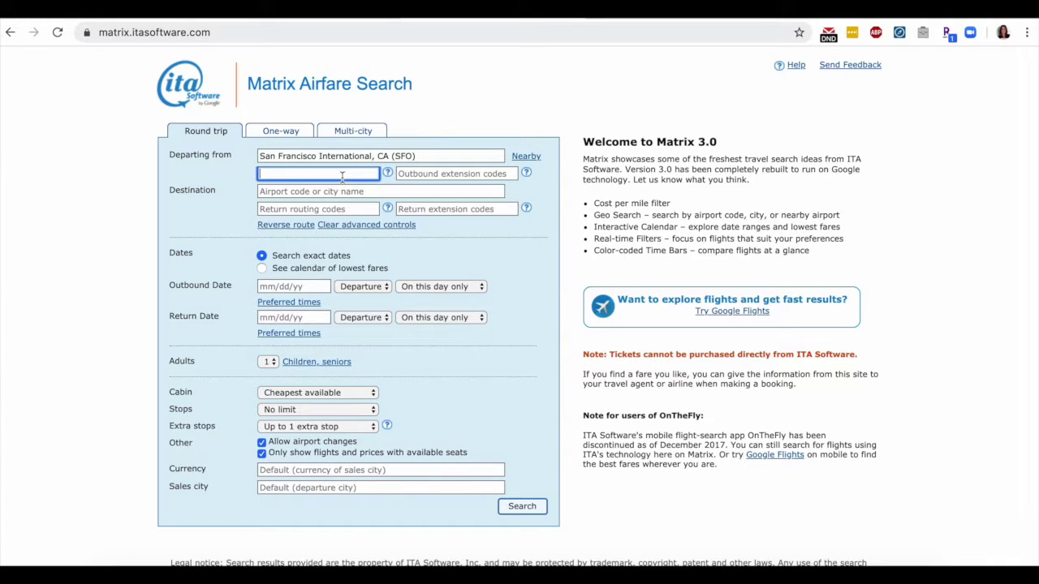
left_click(387, 174)
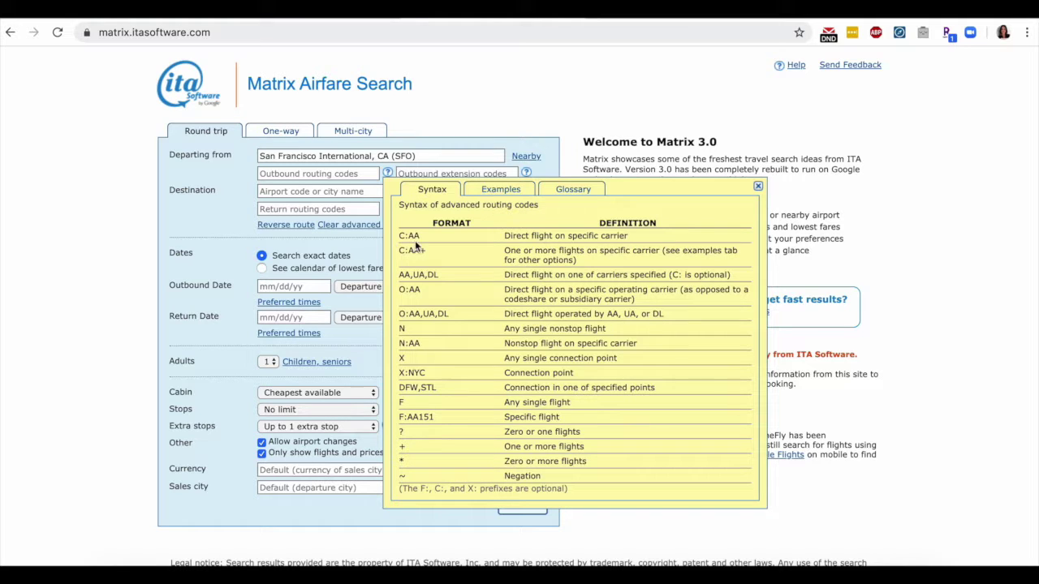
left_click(315, 175)
type("C: ")
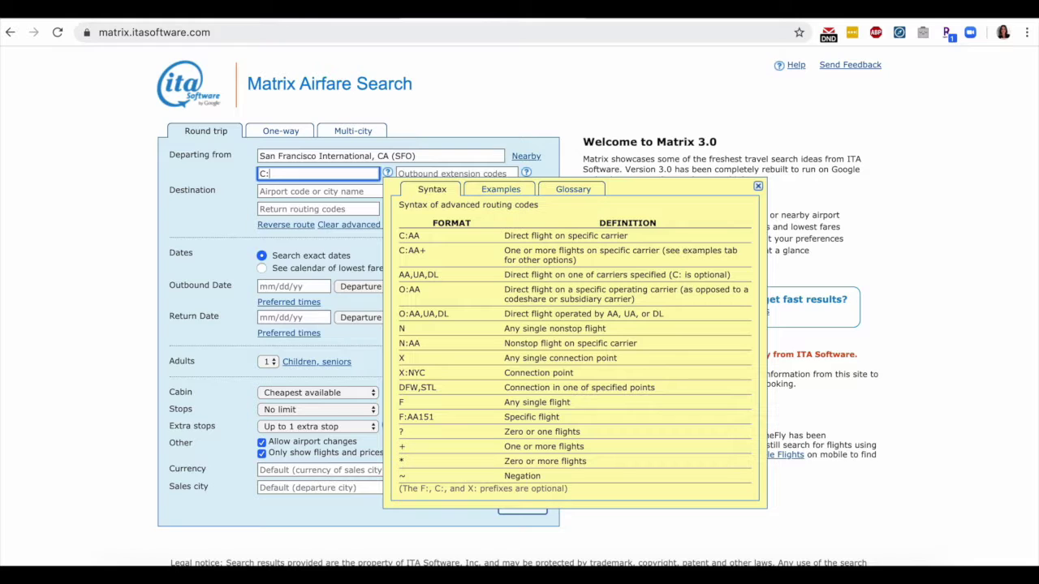
type("UA")
key("BackSpace")
key("BackSpace")
key("BackSpace")
key("BackSpace")
left_click(528, 175)
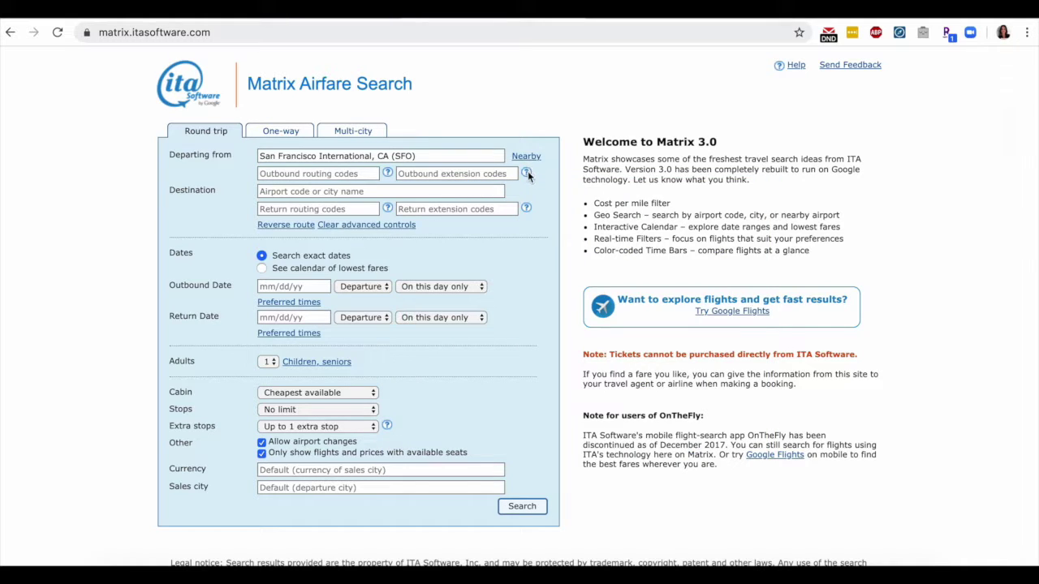
left_click(527, 174)
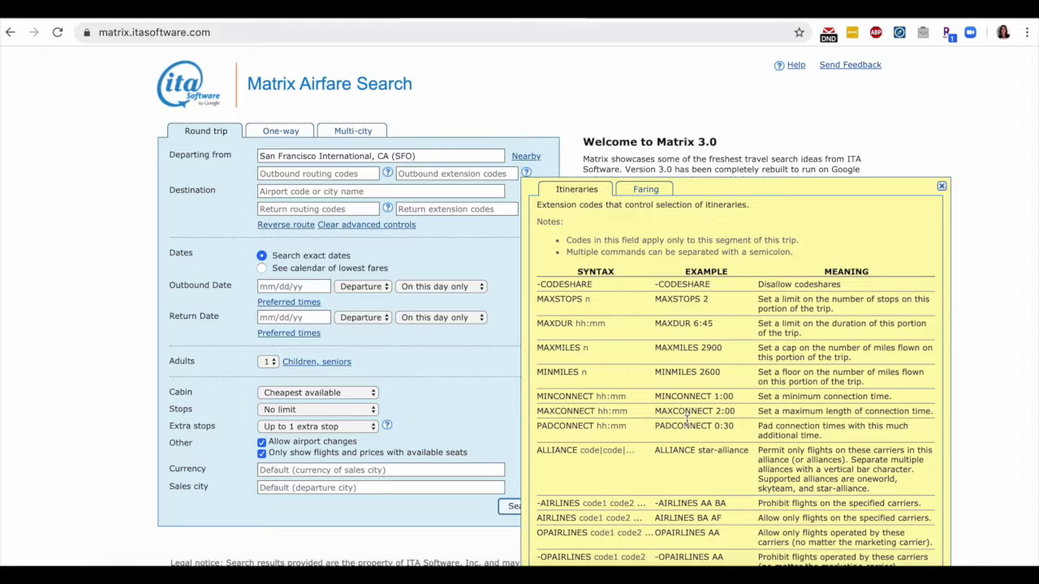
scroll(607, 466, "down", 3)
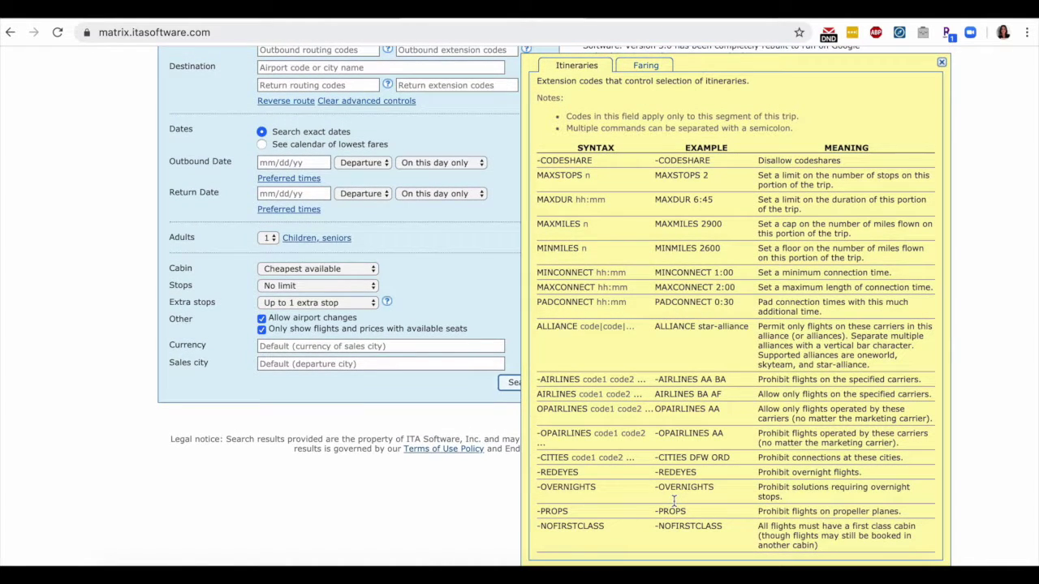
left_click(941, 62)
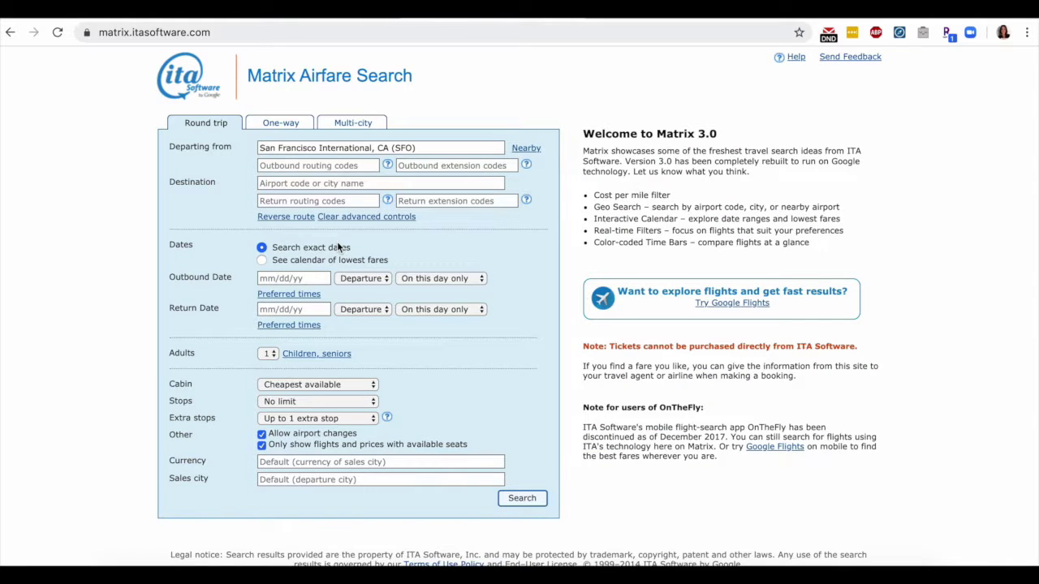
- Show the routing-code syntax help for the Return routing codes field
left_click(388, 201)
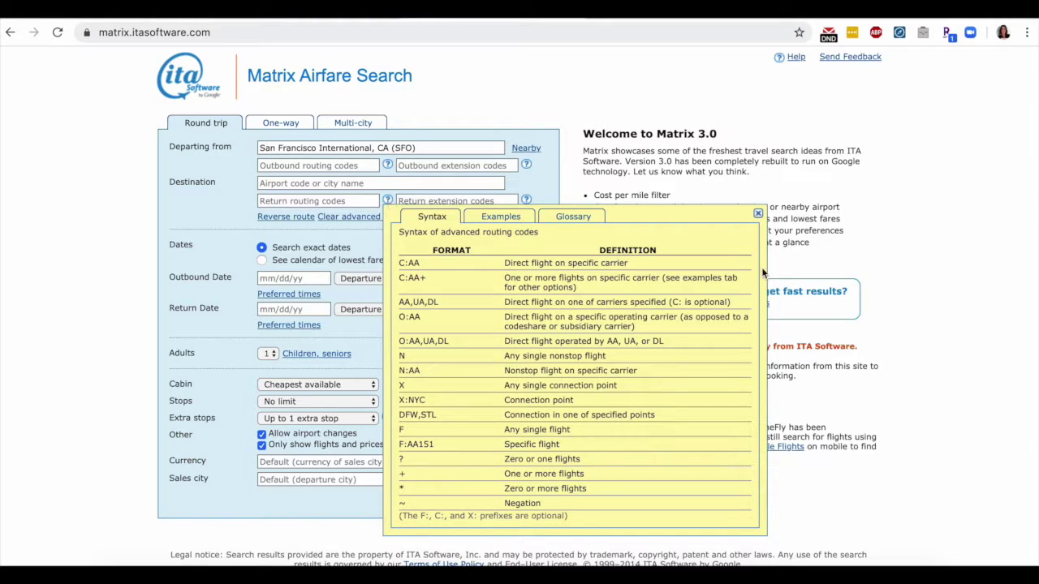